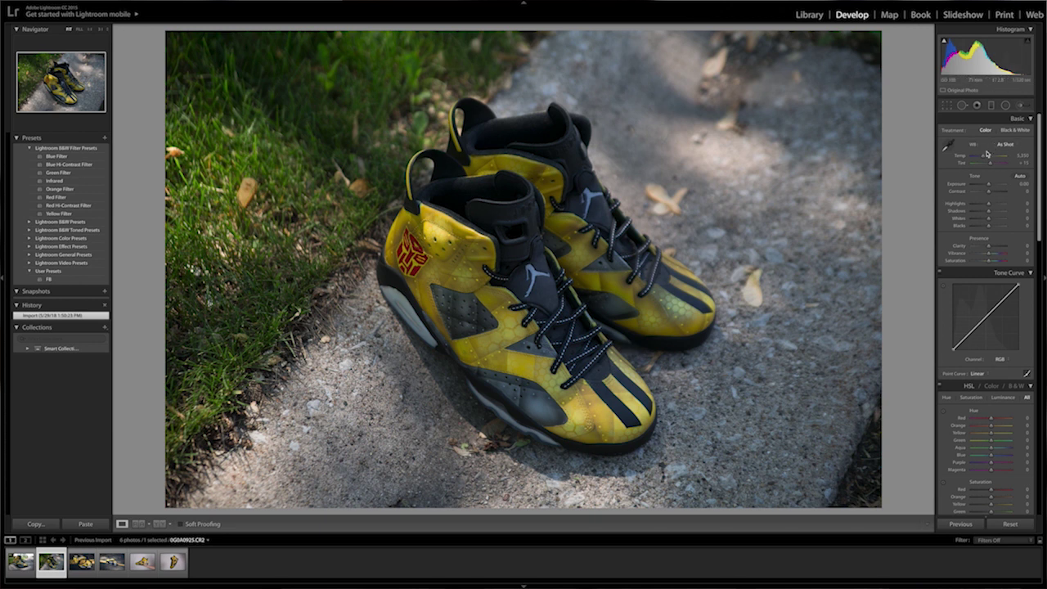
Step: Grade the photo of both shoes: temperature 5,277, exposure +0.25, contrast +23, adjusted highlights, blacks and clarity, plus a reshaped tone curve
left_click_drag(983, 158, 990, 186)
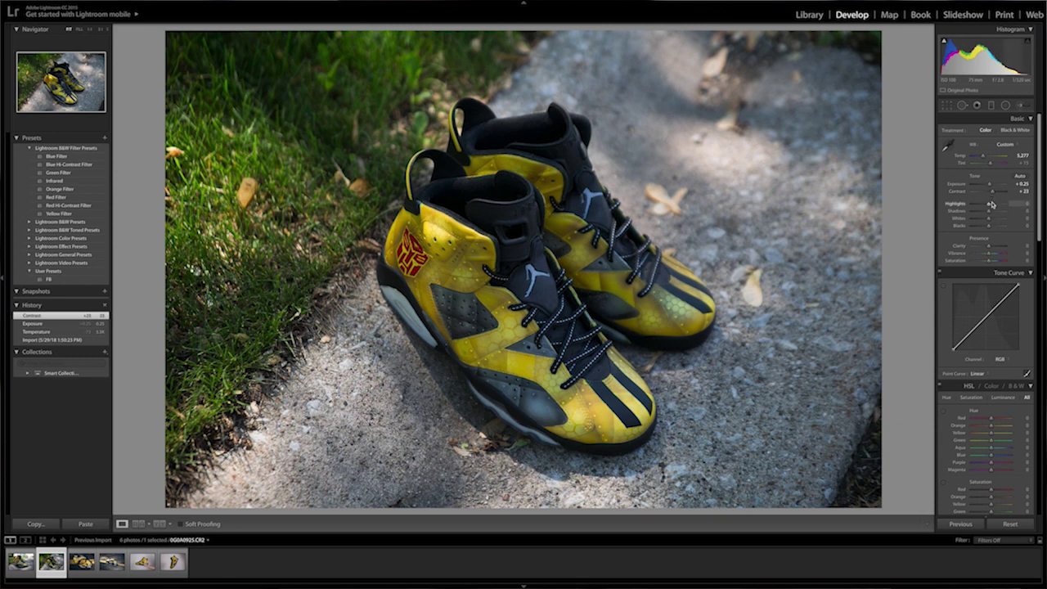
left_click_drag(988, 206, 993, 218)
left_click_drag(988, 225, 986, 225)
left_click_drag(990, 245, 992, 245)
left_click_drag(970, 335, 970, 331)
left_click_drag(990, 315, 1005, 294)
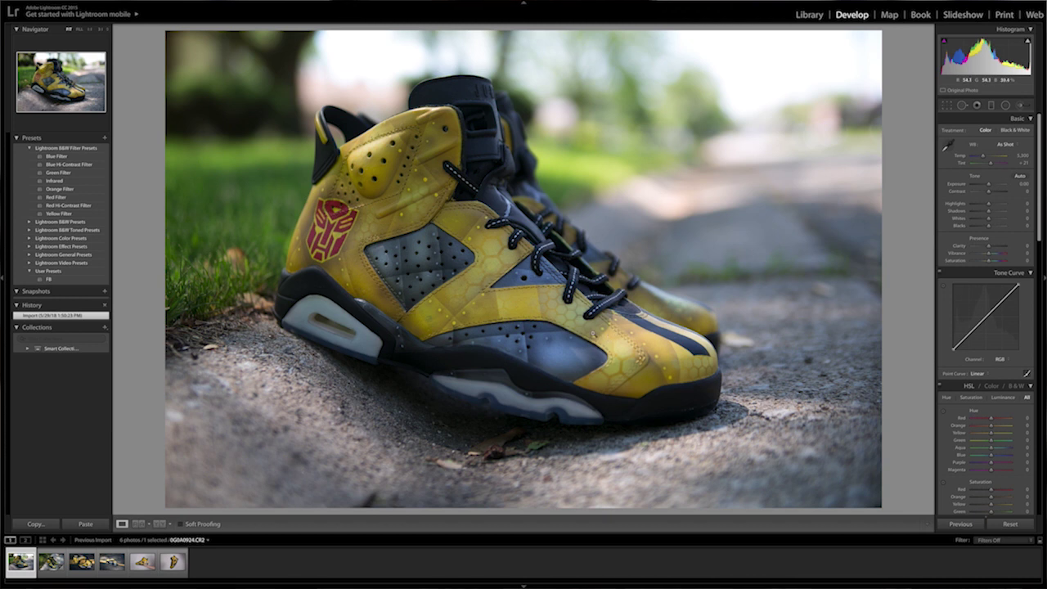
Step: Check the side-view shoe photo at different magnifications, and compare its edit against the second photo in Reference View
left_click(336, 242)
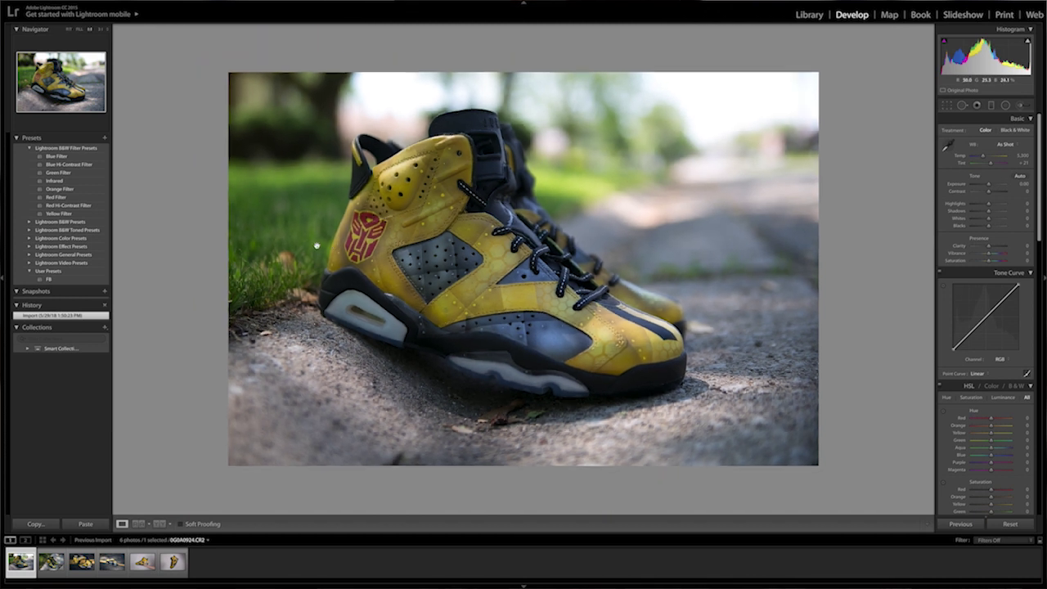
left_click(363, 236)
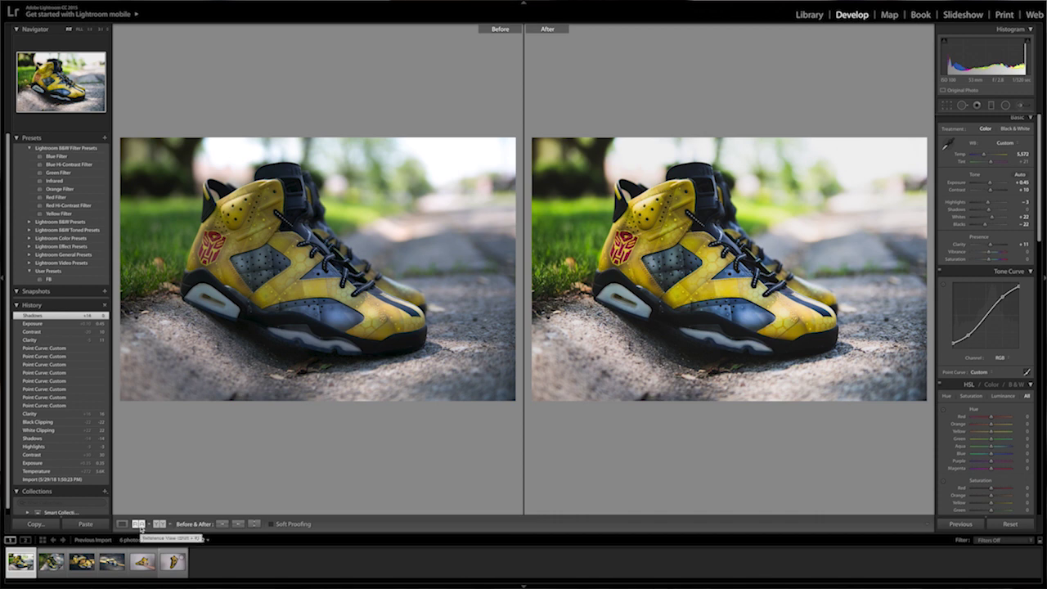
left_click(160, 524)
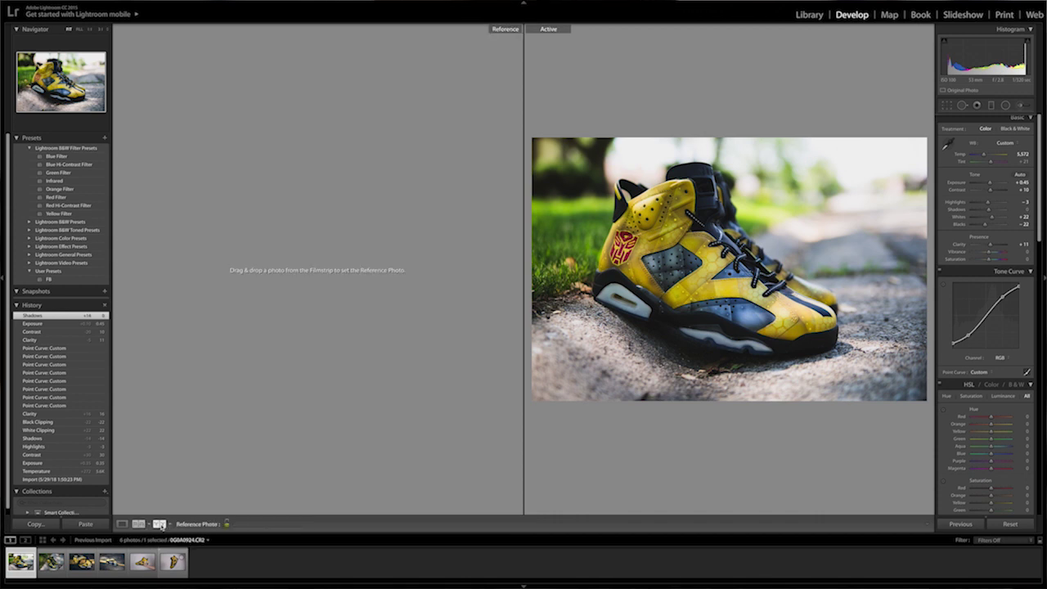
left_click(160, 525)
left_click(159, 524)
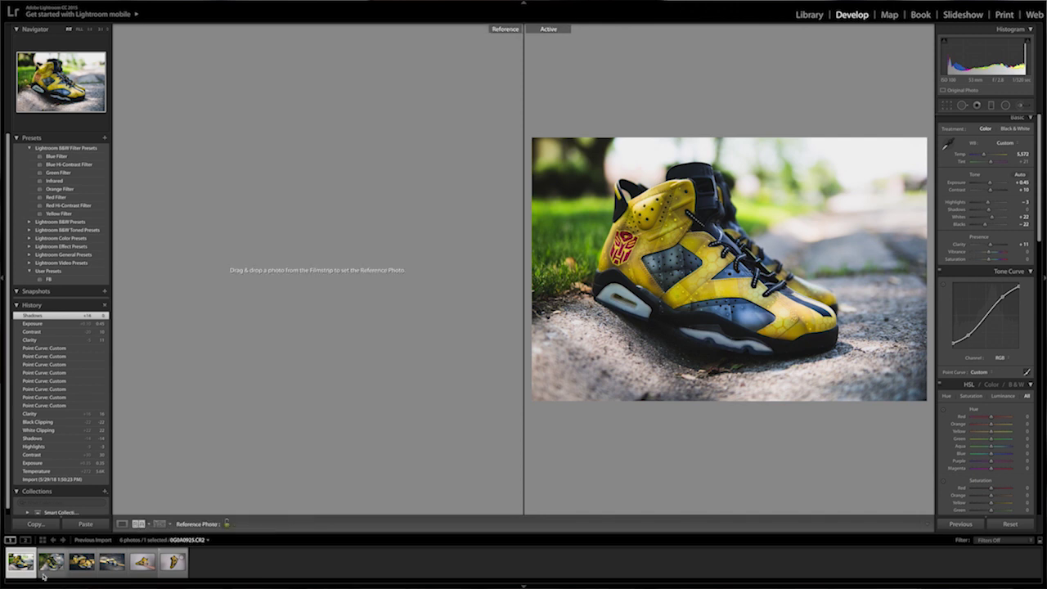
left_click_drag(51, 561, 339, 355)
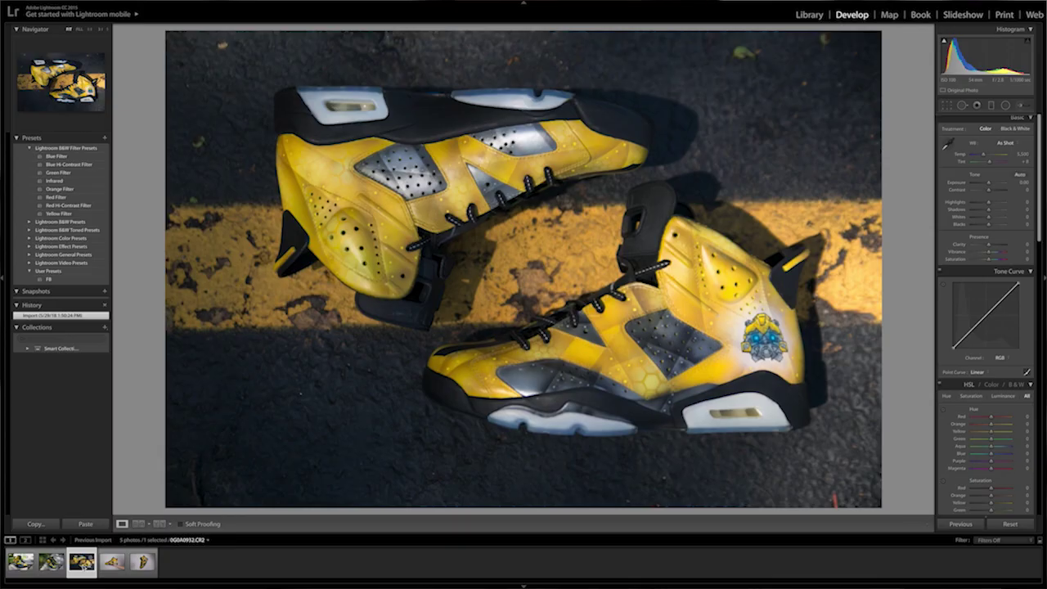
Step: Set the contrast of the overhead photo on the yellow line to +24 and lower its highlights
left_click(113, 561)
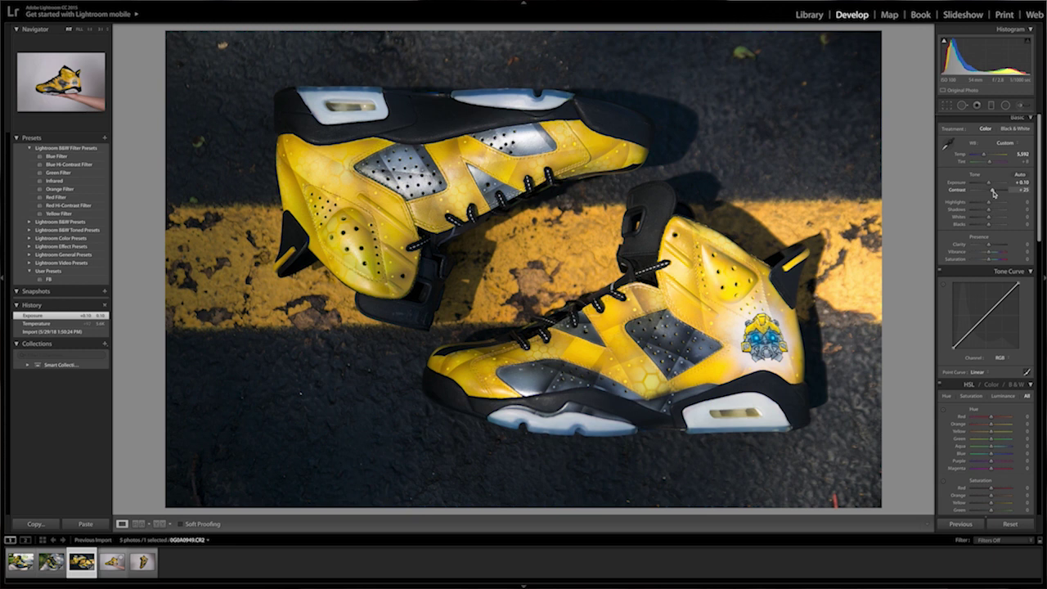
mouse_move(993, 194)
left_mouse_down()
mouse_move(1023, 192)
mouse_move(991, 193)
left_mouse_up()
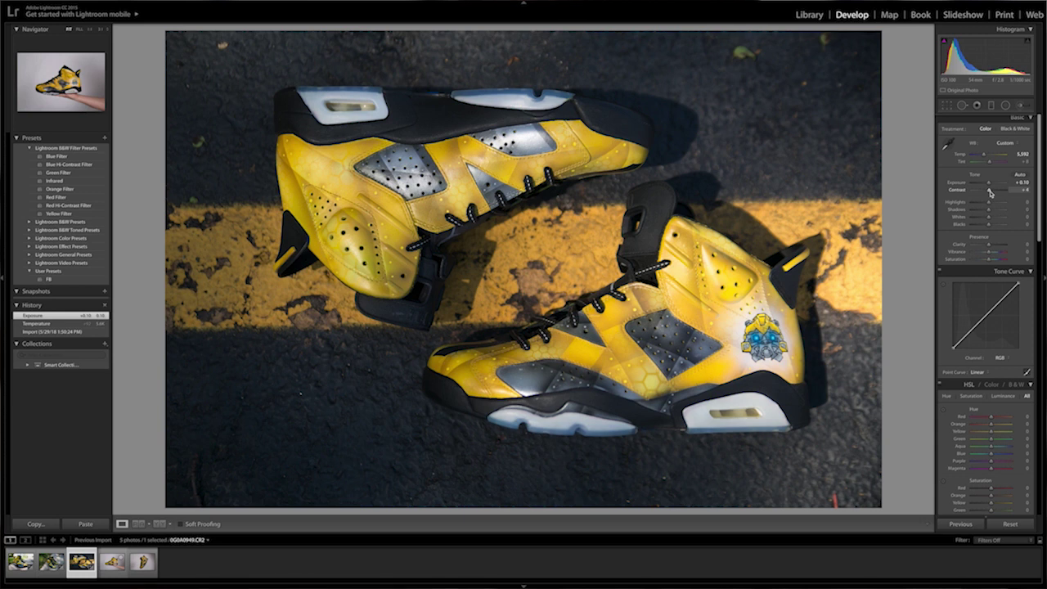
left_click_drag(991, 193, 995, 193)
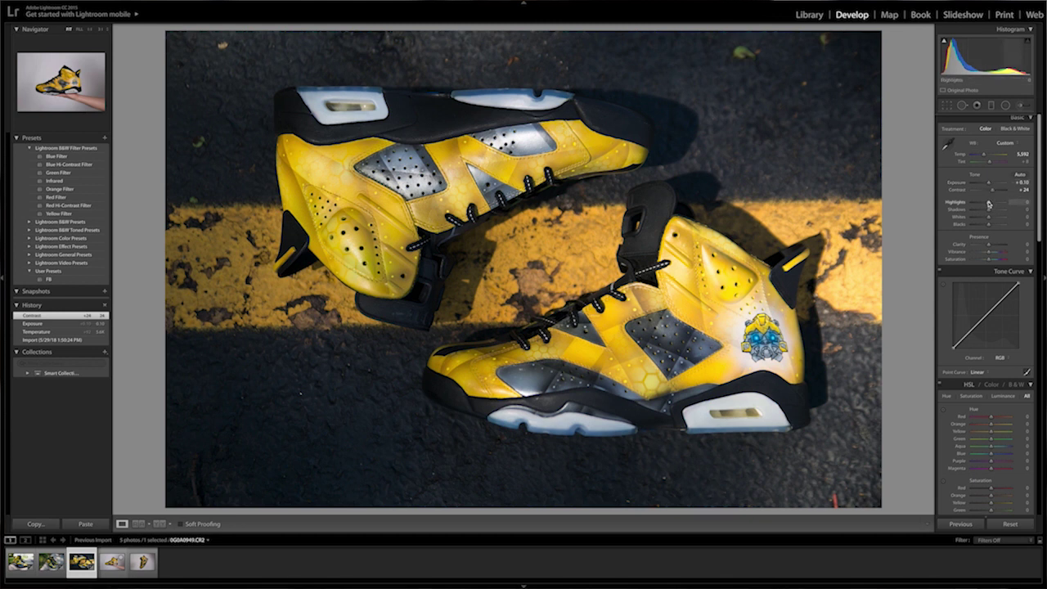
left_click_drag(991, 205, 983, 206)
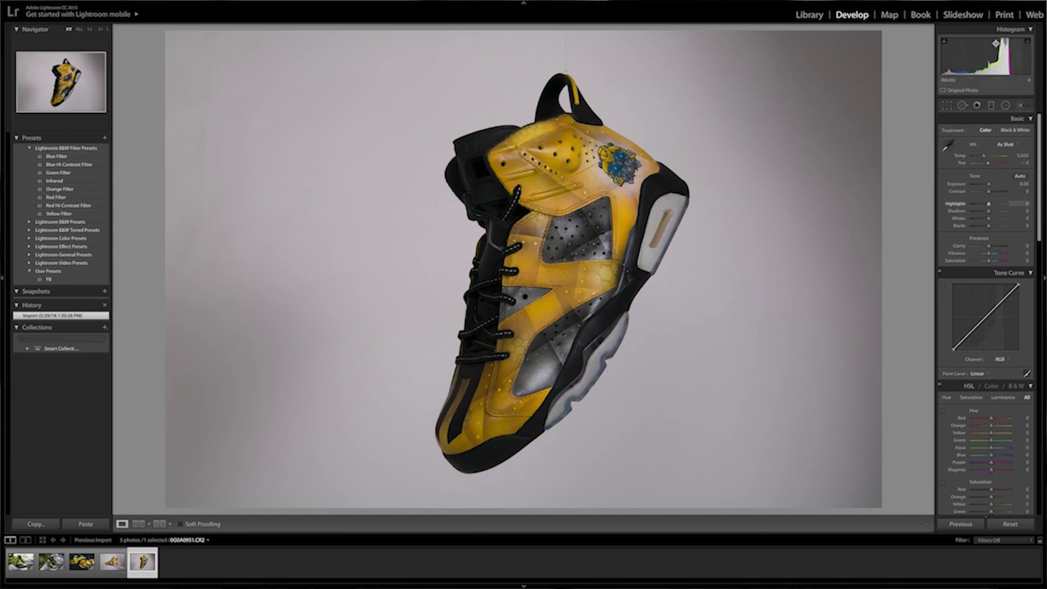
Step: Tone the floating shoe photo with temperature 6,426, exposure +0.60, contrast +24, highlights +9, shadows -5, and adjusted whites and blacks
left_click_drag(987, 155, 986, 158)
left_click_drag(988, 184, 995, 186)
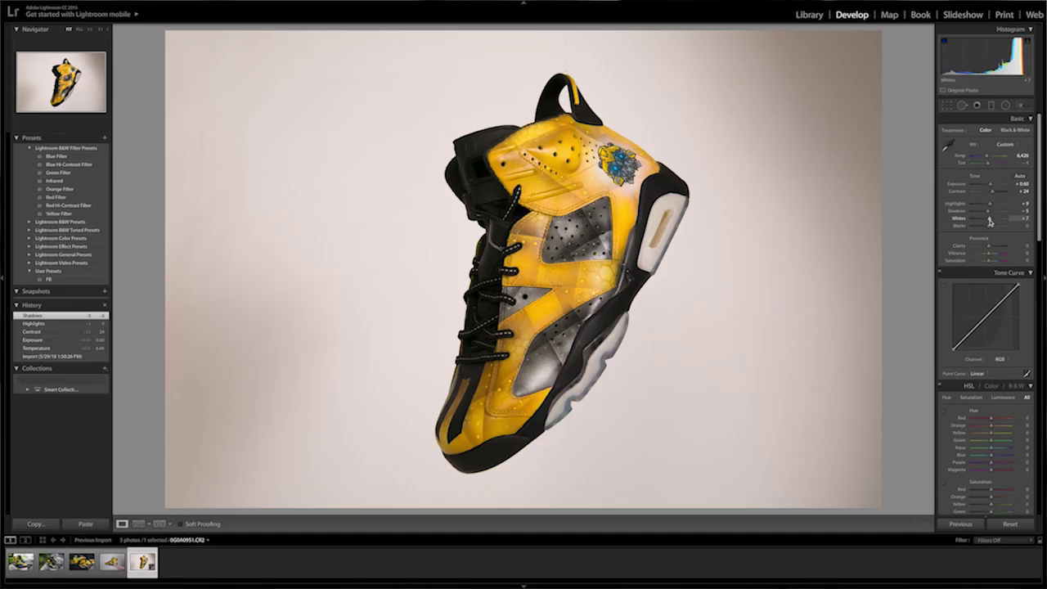
left_click_drag(990, 220, 988, 230)
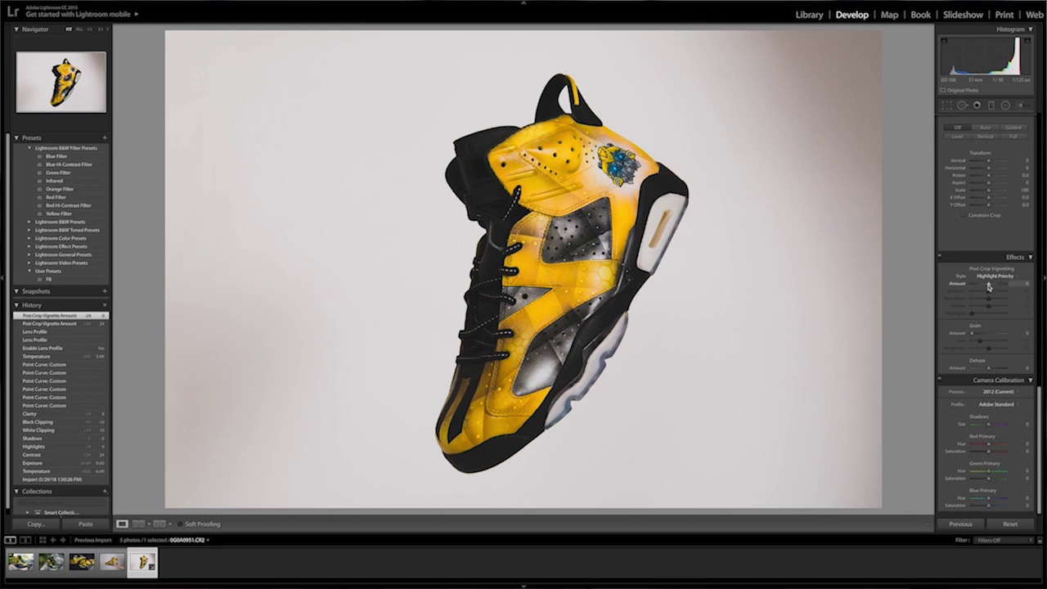
Step: Lighten the edges of the floating shoe photo with a positive post-crop vignette and compare the before and after versions
left_click_drag(988, 285, 991, 286)
left_click_drag(991, 286, 992, 286)
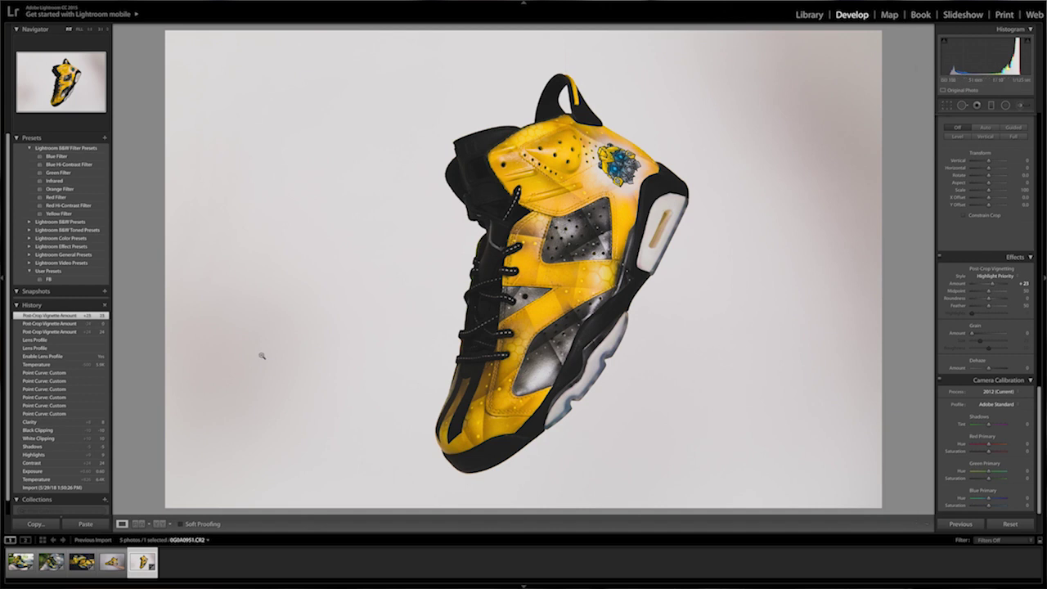
left_click(160, 523)
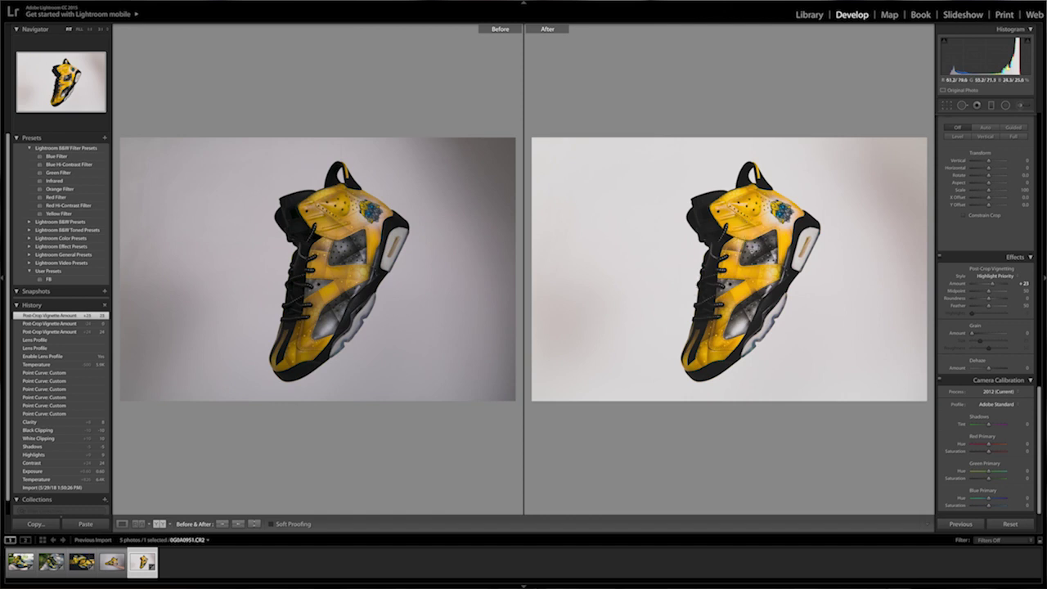
left_click(122, 524)
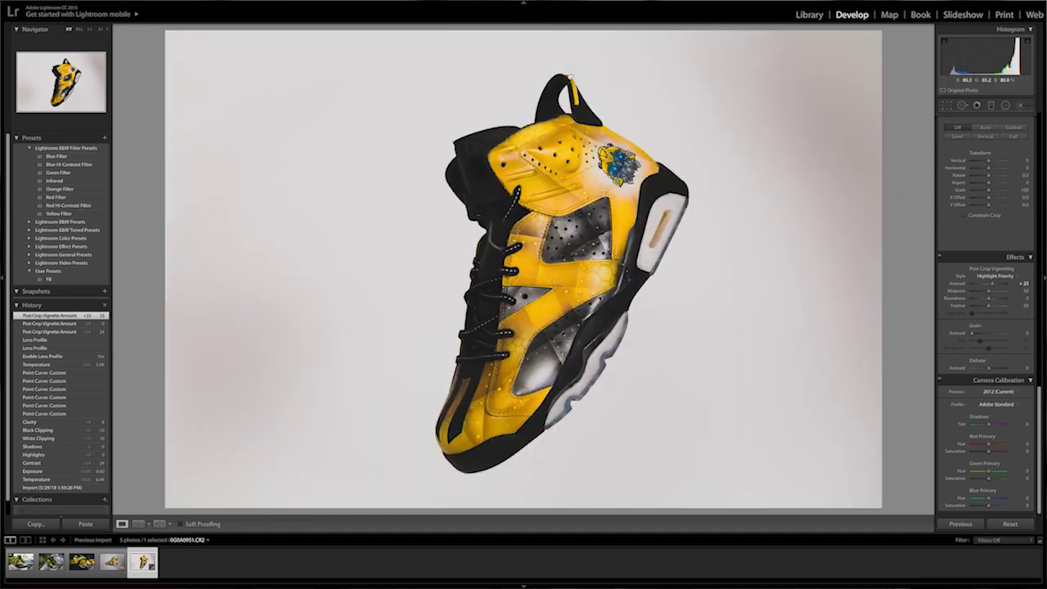
Step: Examine the hanging line above the heel loop up close and open the photo in Photoshop
left_click(554, 201)
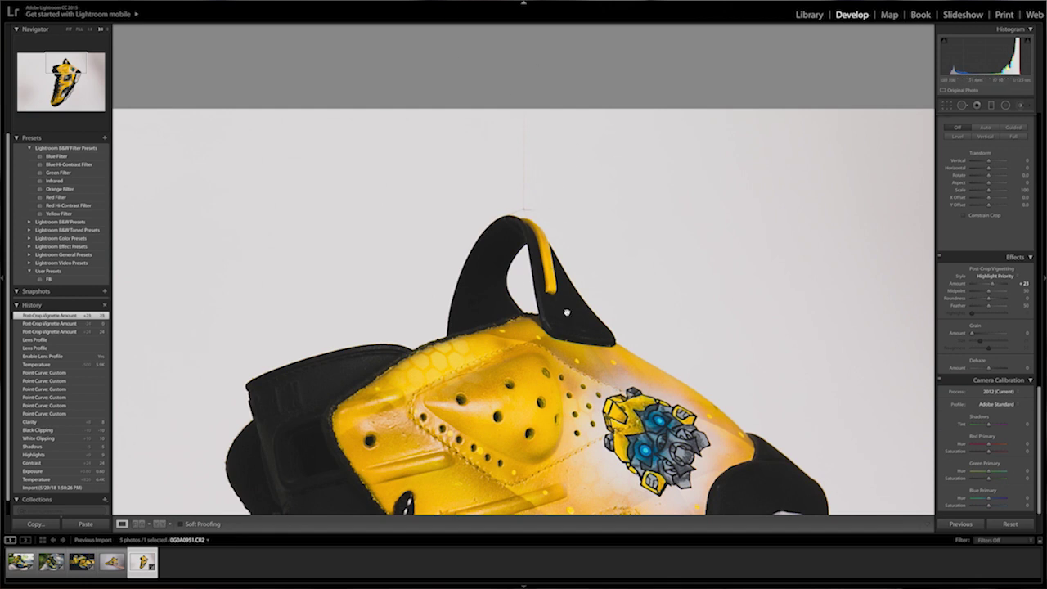
key("0")
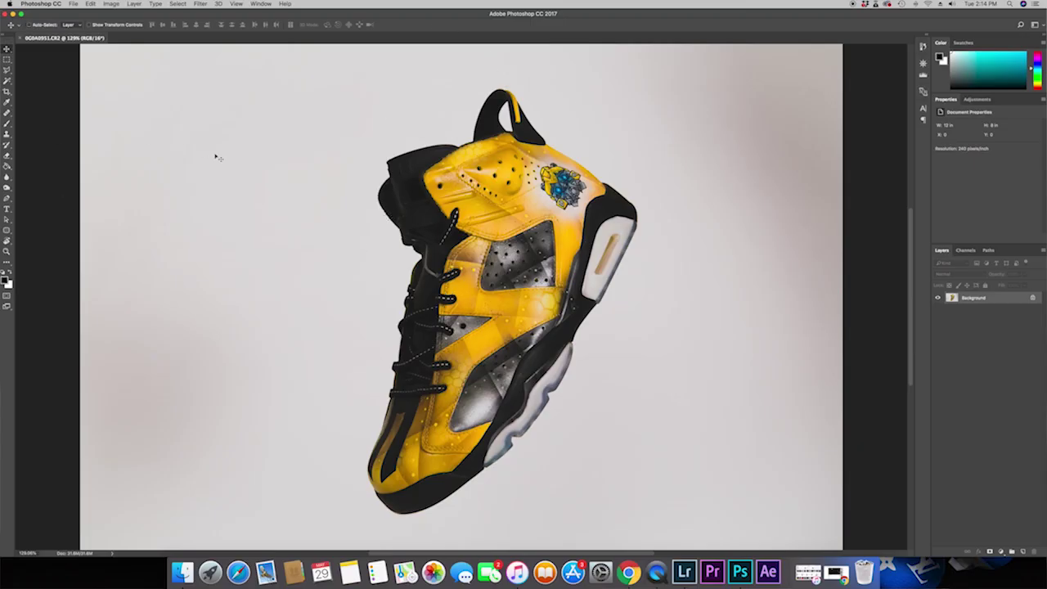
Step: Remove the hanging line above the shoe's heel loop using a reduced, content-aware Spot Healing Brush
key("super+plus")
key("super+plus")
key("super+plus")
scroll(601, 253, "up", 5)
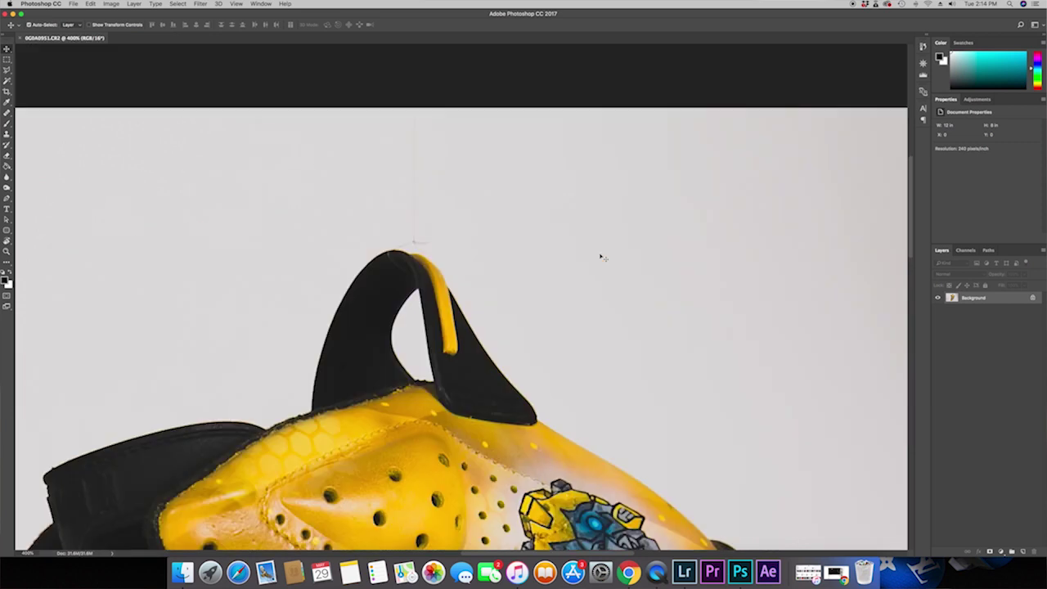
scroll(604, 258, "down", 1)
left_click(7, 112)
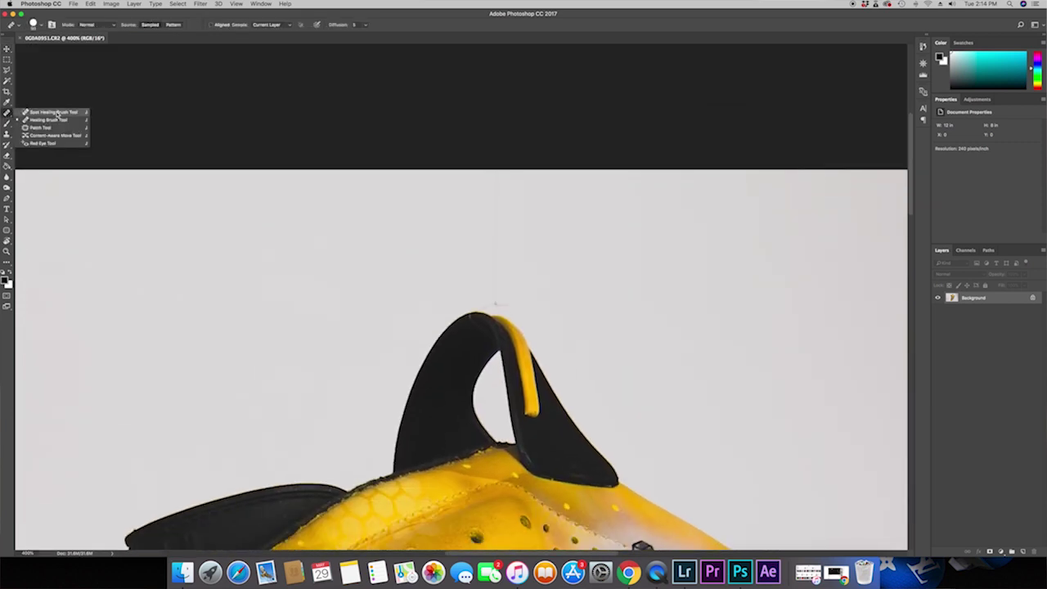
left_click(56, 113)
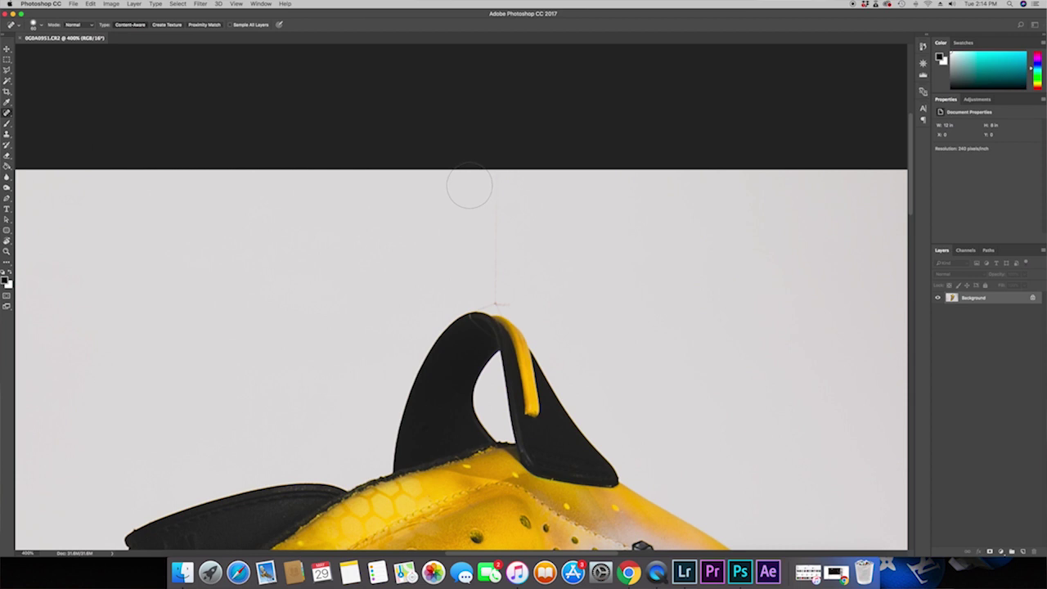
key("bracketleft")
key("bracketleft")
mouse_move(492, 176)
left_mouse_down()
mouse_move(494, 271)
mouse_move(508, 315)
left_mouse_up()
mouse_move(491, 281)
left_mouse_down()
mouse_move(510, 303)
mouse_move(478, 301)
left_mouse_up()
key("super+equal")
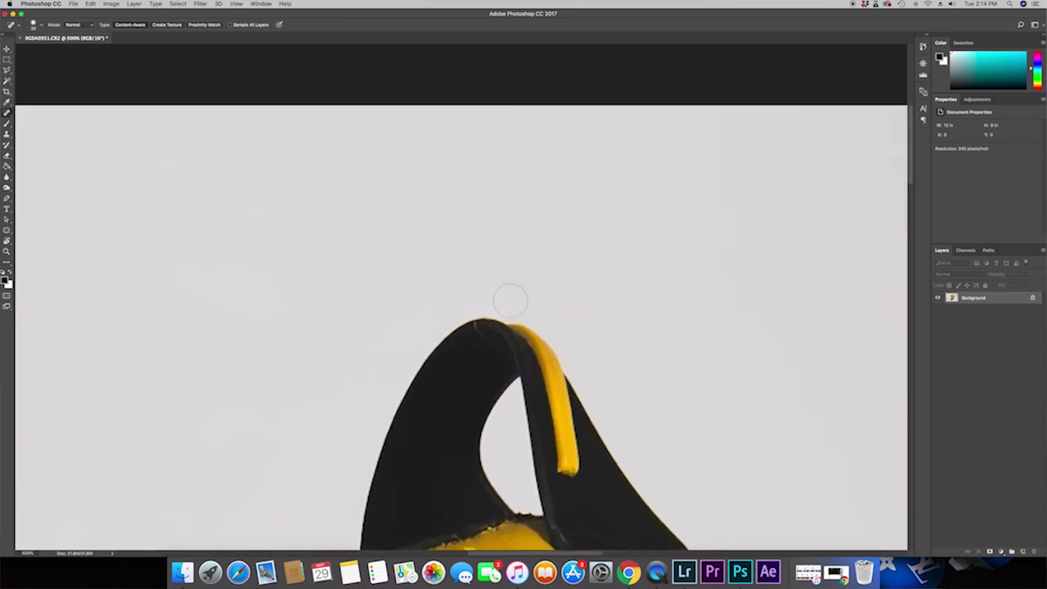
key("s")
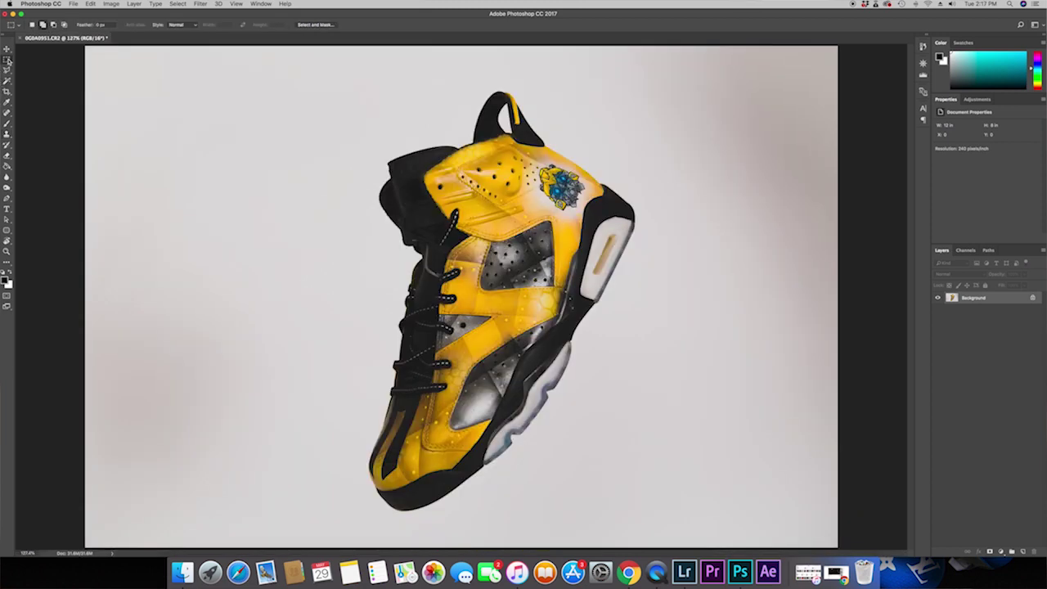
Step: Select a rectangle around the whole shoe and scale it down slightly with Free Transform
left_click_drag(283, 80, 682, 525)
key("ctrl+t")
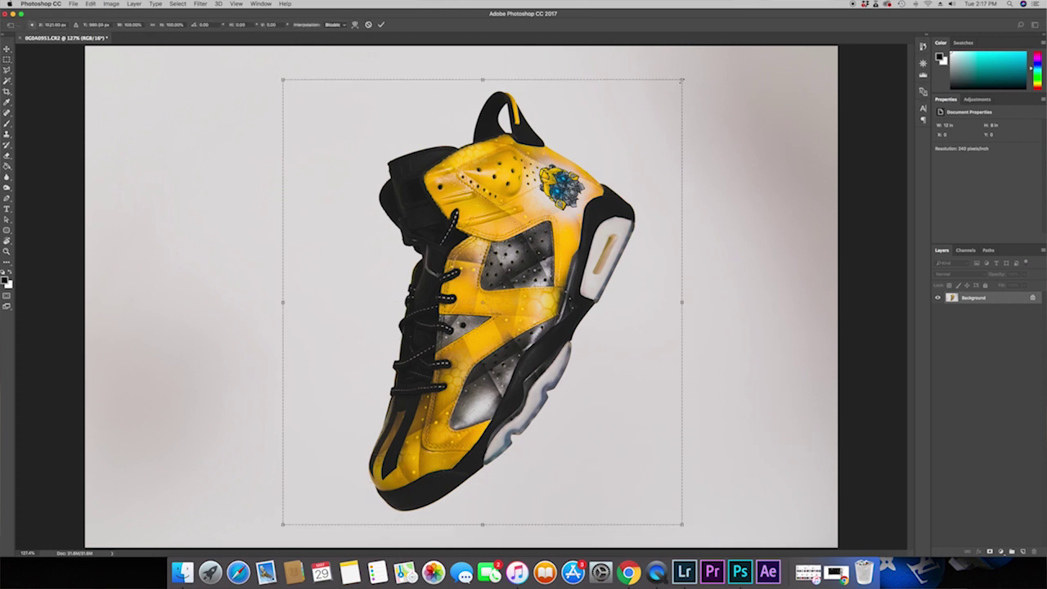
left_click_drag(679, 82, 637, 134)
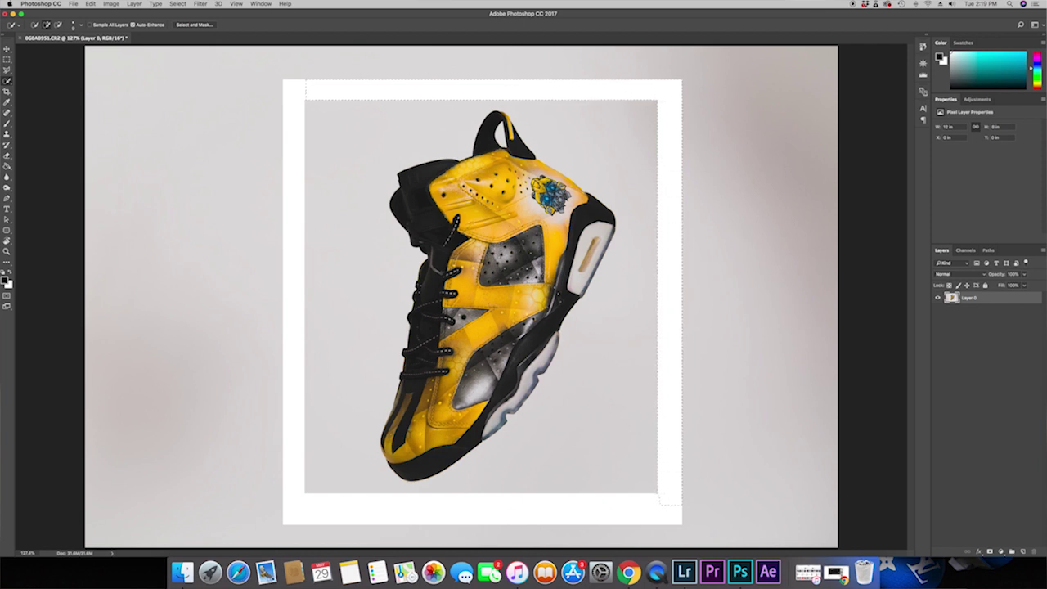
Step: Fill the selected white frame around the shoe with Content-Aware at 100% opacity in Normal mode, and clear the selection
key("shift+BackSpace")
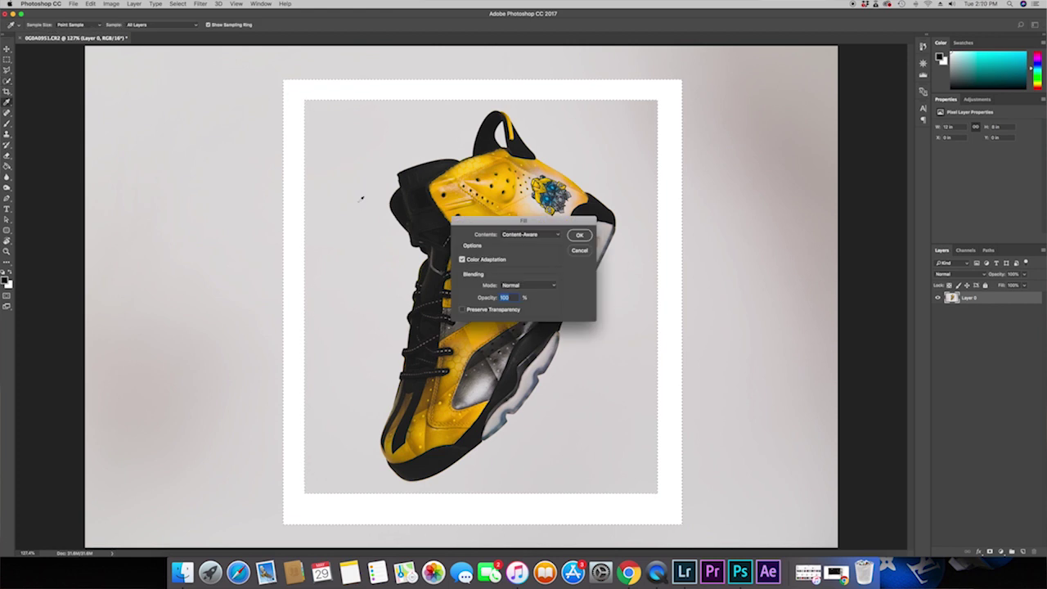
left_click(548, 237)
left_click(548, 236)
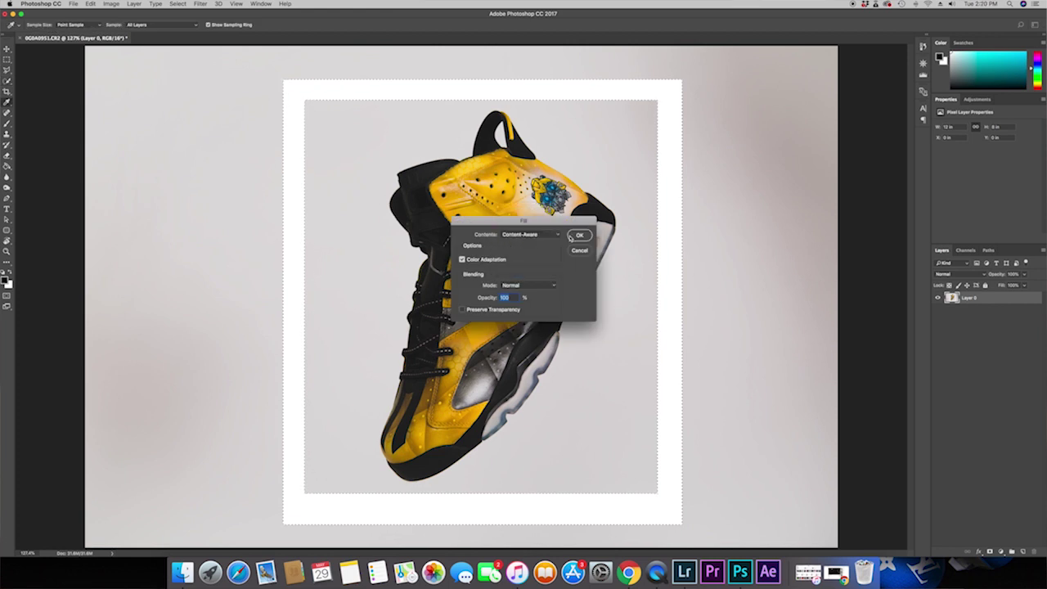
left_click(579, 236)
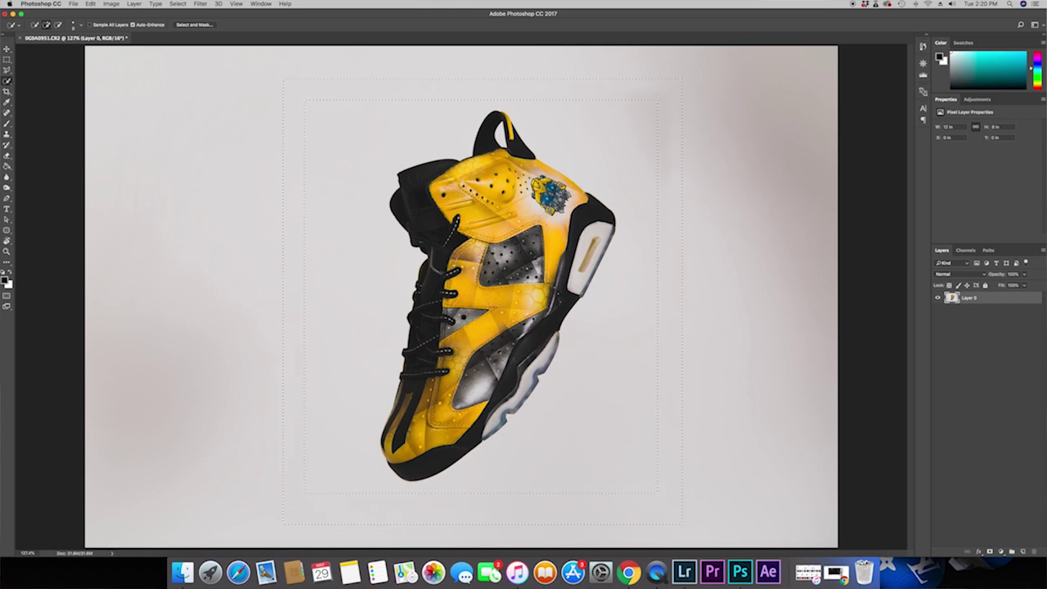
key("super+d")
Step: Blend the fill seam in the background beside the shoe's heel with the Healing Brush
key("j")
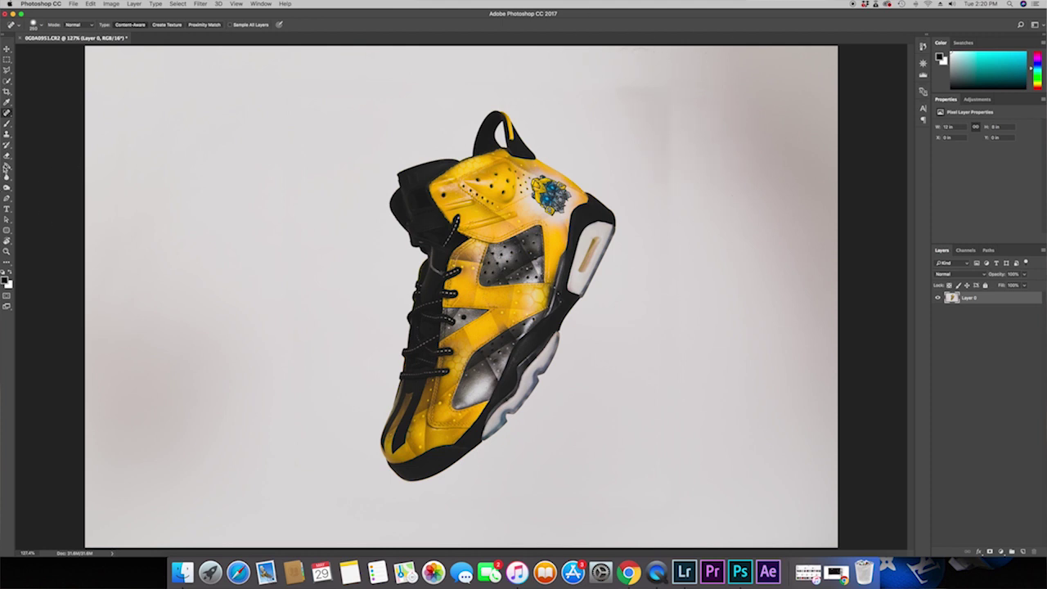
right_click(7, 114)
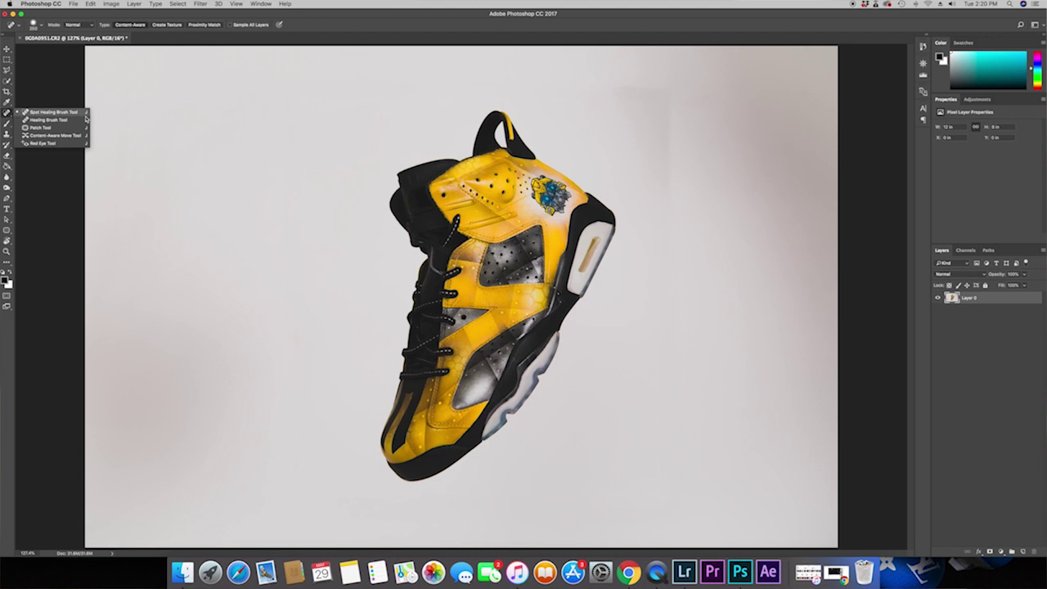
left_click(49, 120)
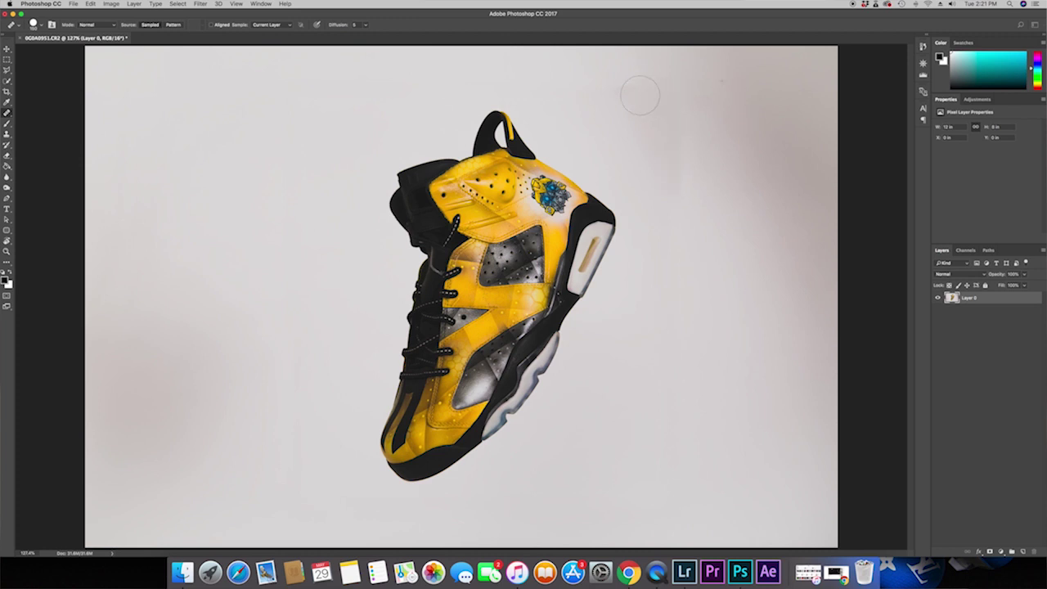
left_click(676, 220)
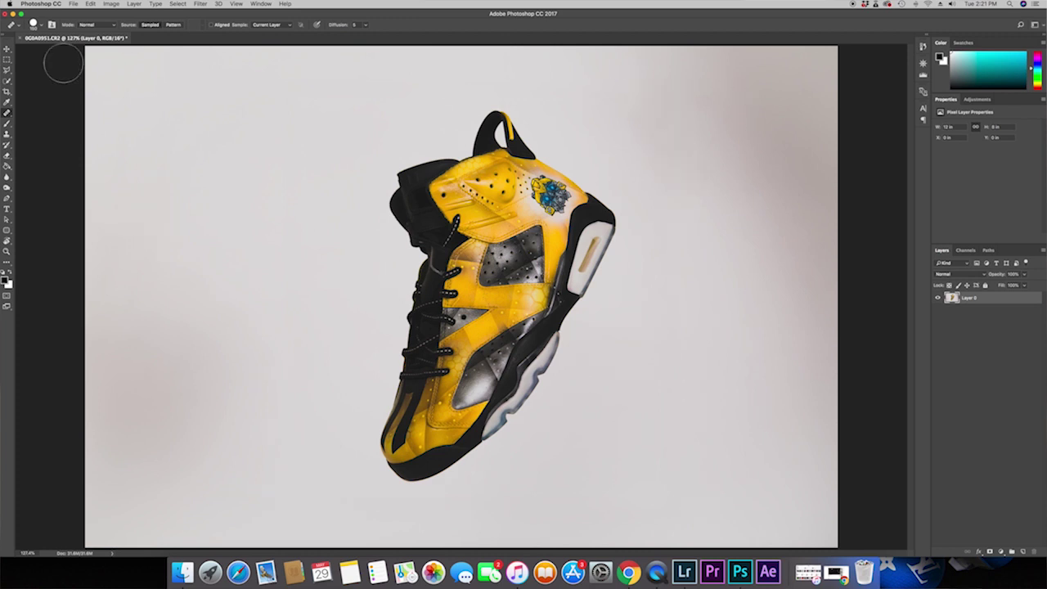